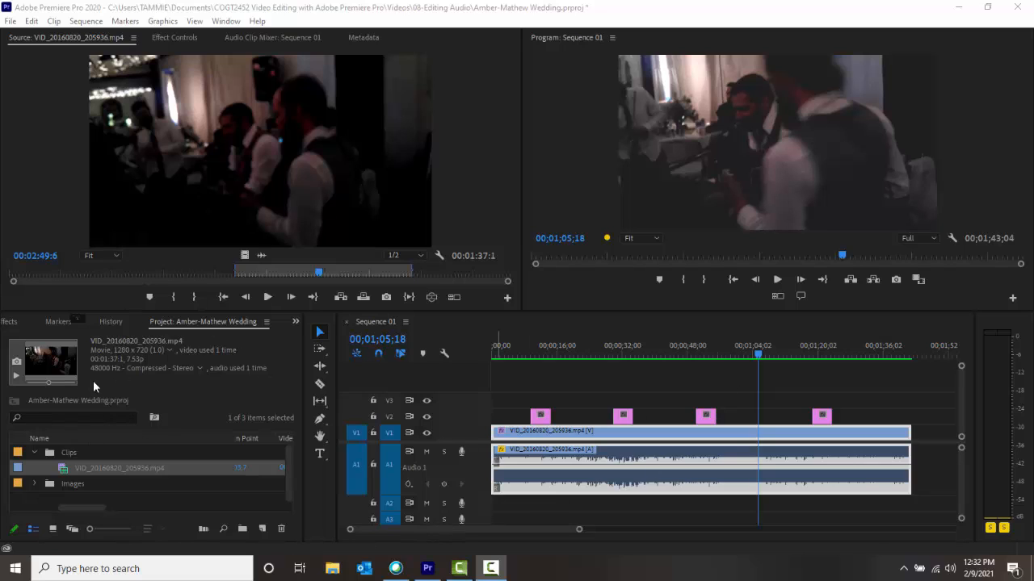
Step: Apply the Exponential Fade audio transition to the end of the wedding clip's audio on track A1
left_click(6, 325)
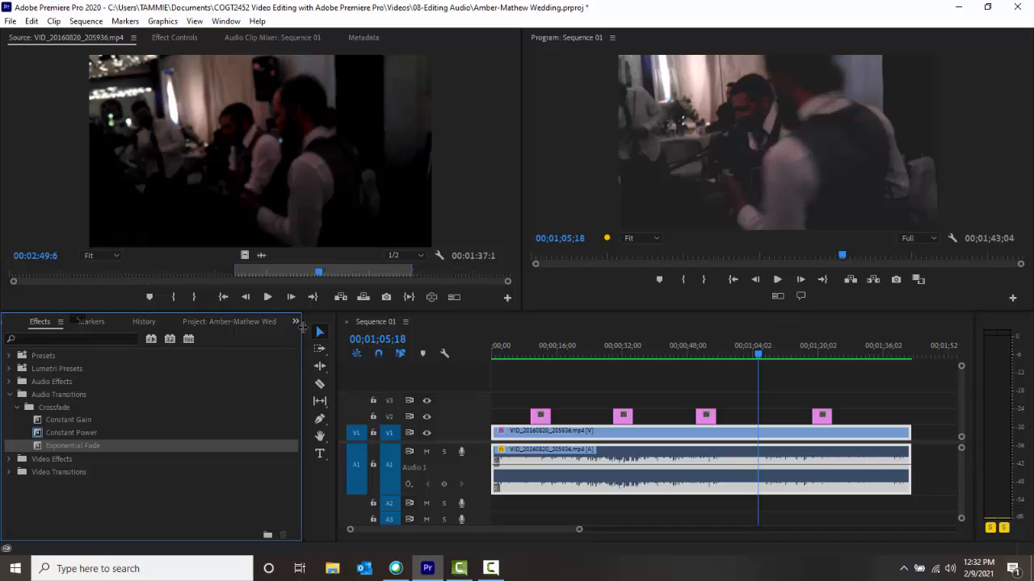
left_click(295, 321)
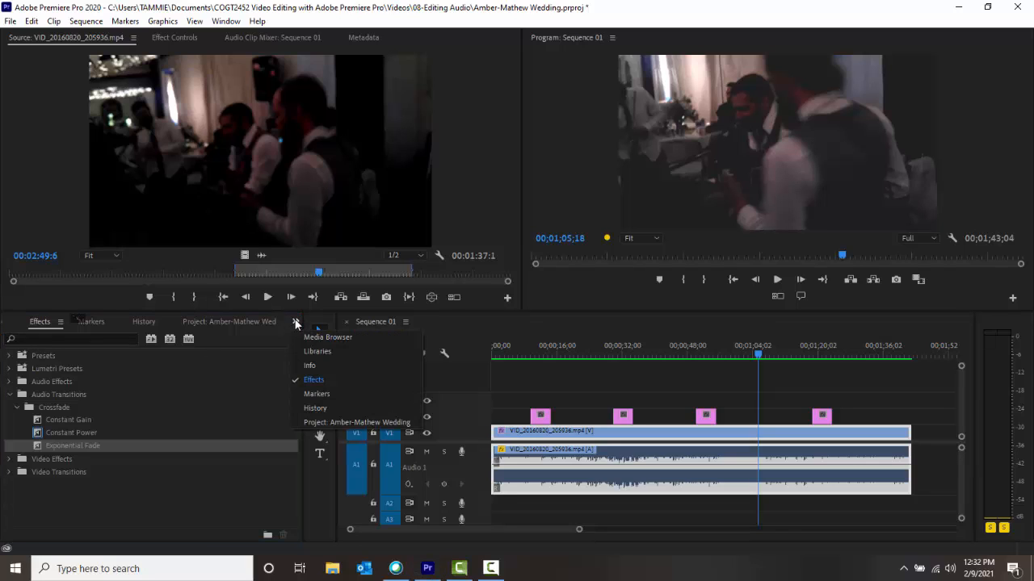
left_click(283, 401)
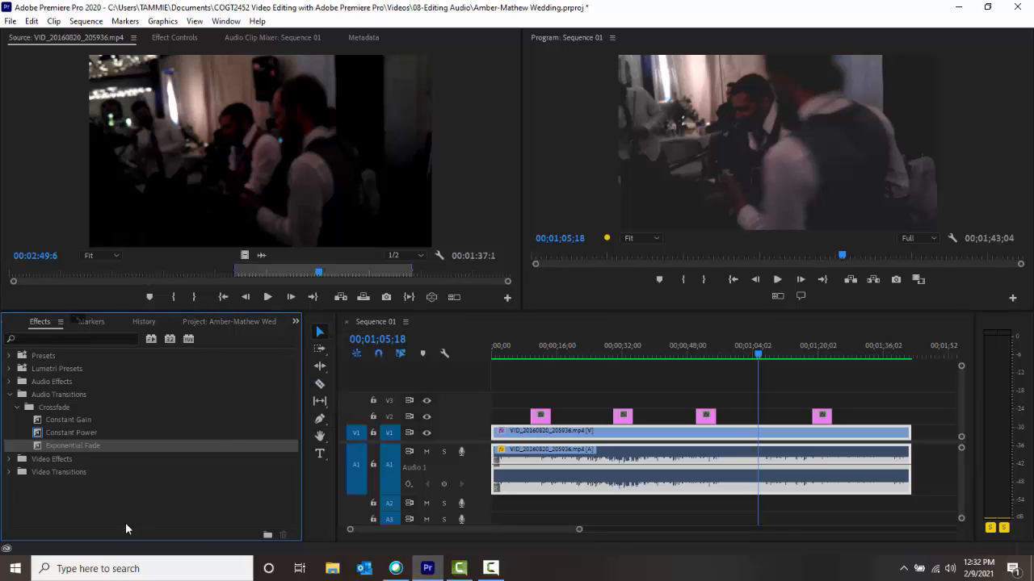
left_click(10, 394)
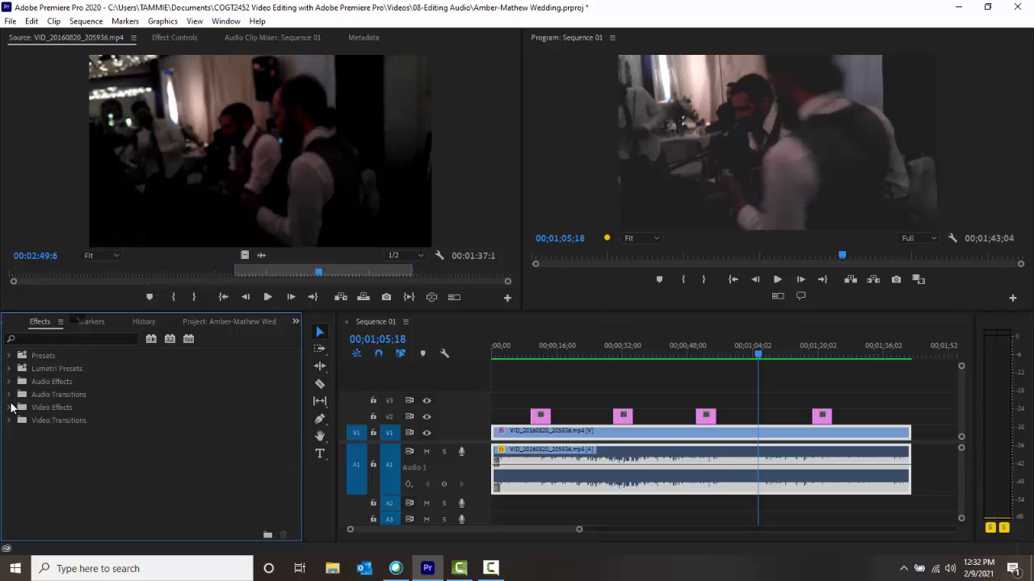
left_click(10, 395)
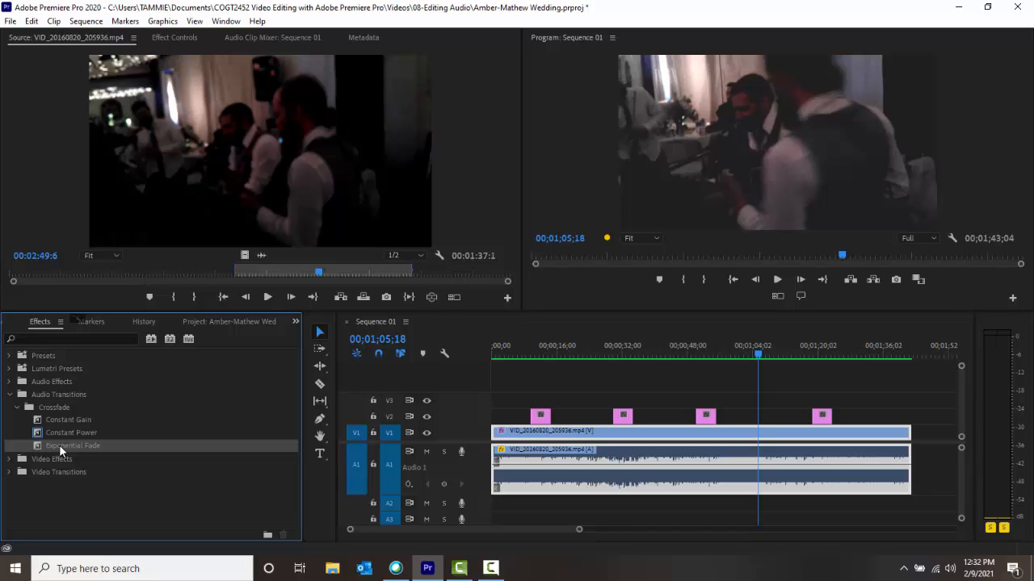
mouse_move(59, 445)
left_mouse_down()
mouse_move(408, 462)
mouse_move(879, 453)
mouse_move(914, 480)
mouse_move(911, 440)
mouse_move(919, 467)
mouse_move(911, 458)
left_mouse_up()
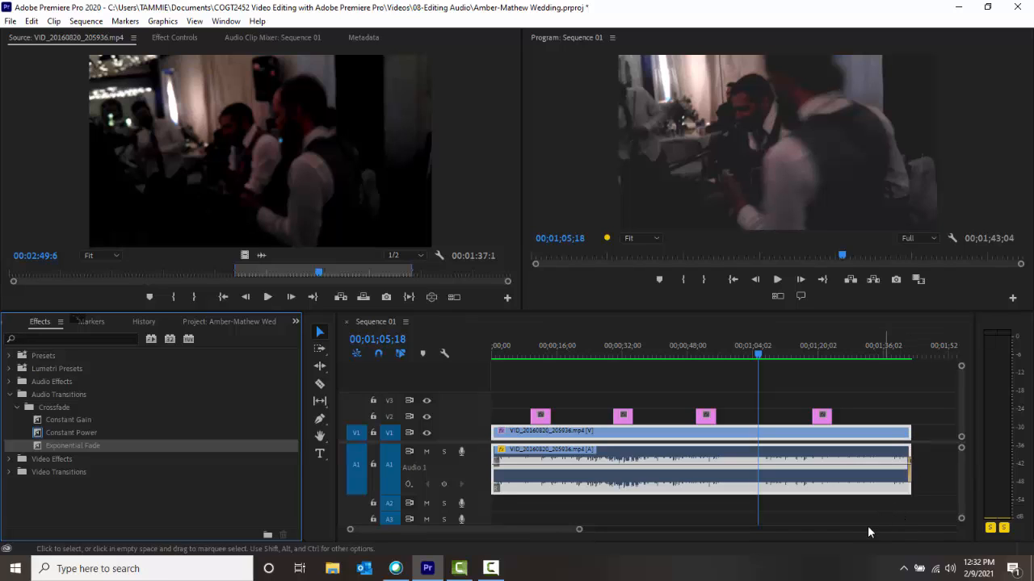
Step: Extend the Exponential Fade at the end of the audio clip to about 4 seconds
left_click_drag(542, 528, 575, 526)
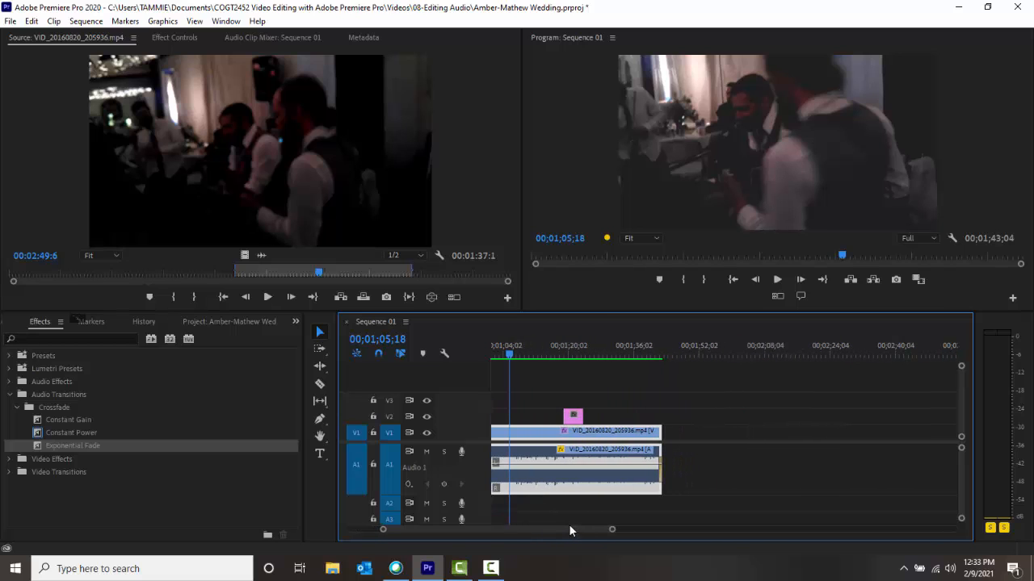
key("=")
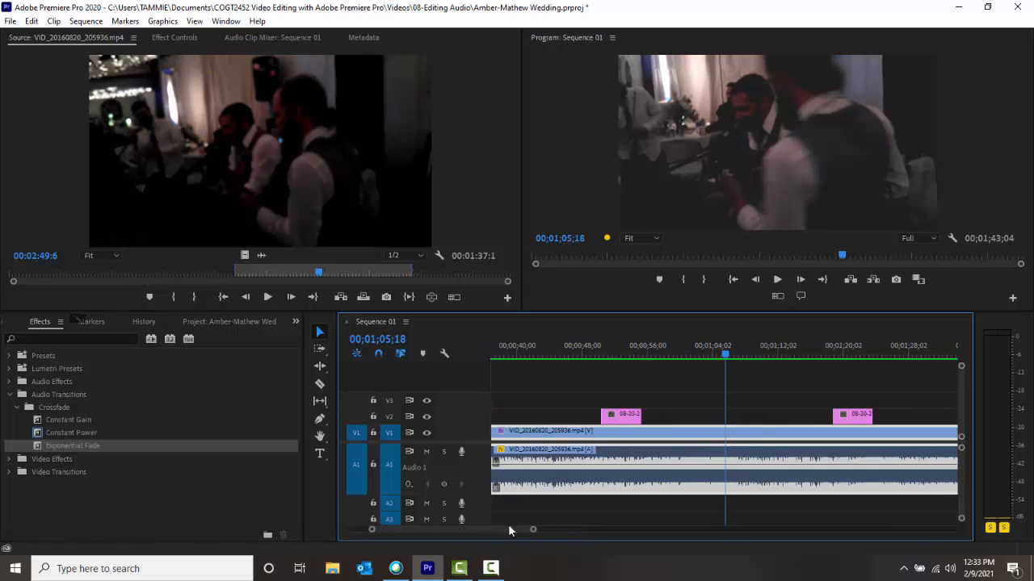
scroll(518, 521, "down", 5)
key("=")
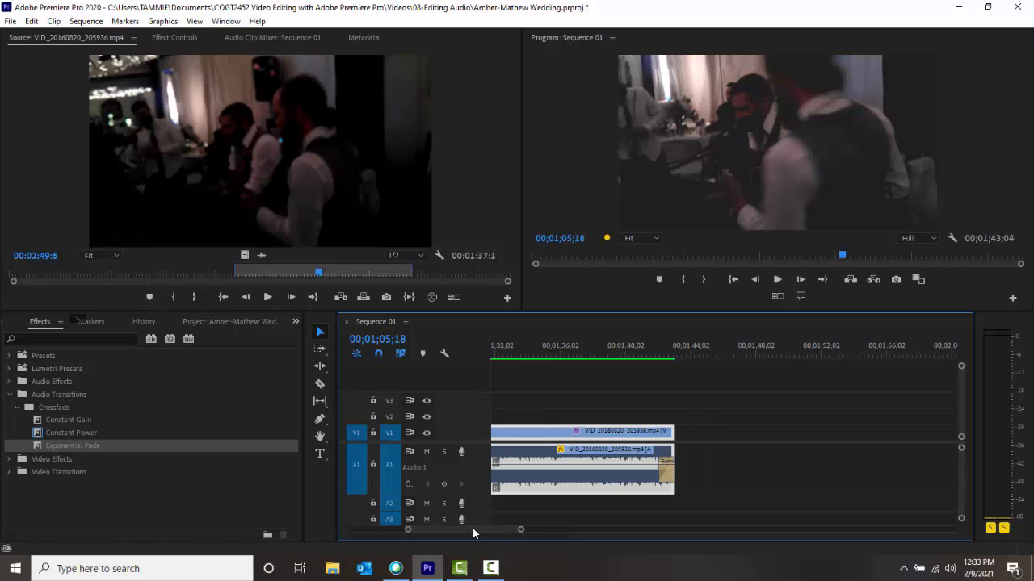
scroll(472, 528, "down", 3)
key("=")
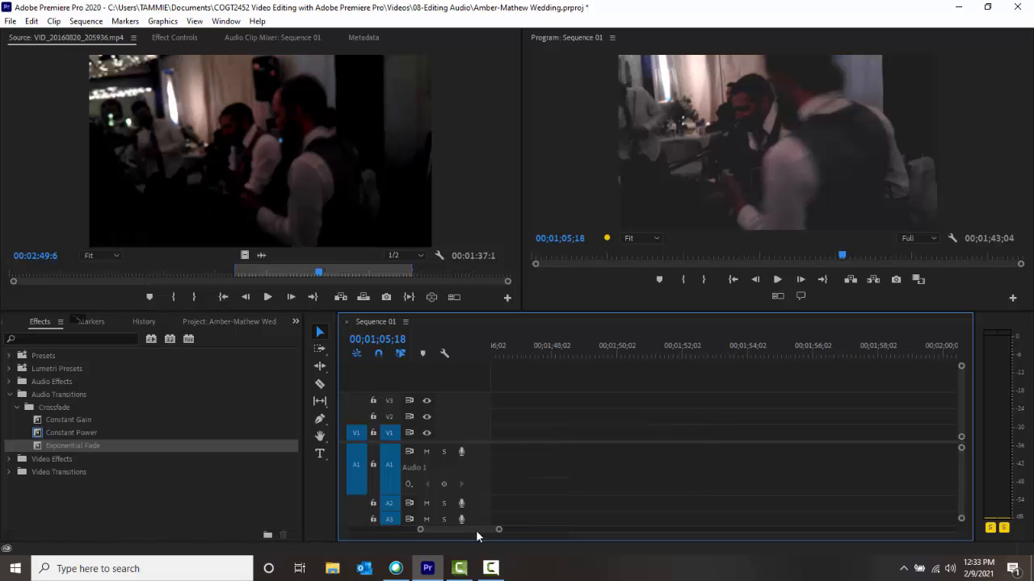
scroll(474, 530, "up", 3)
key("=")
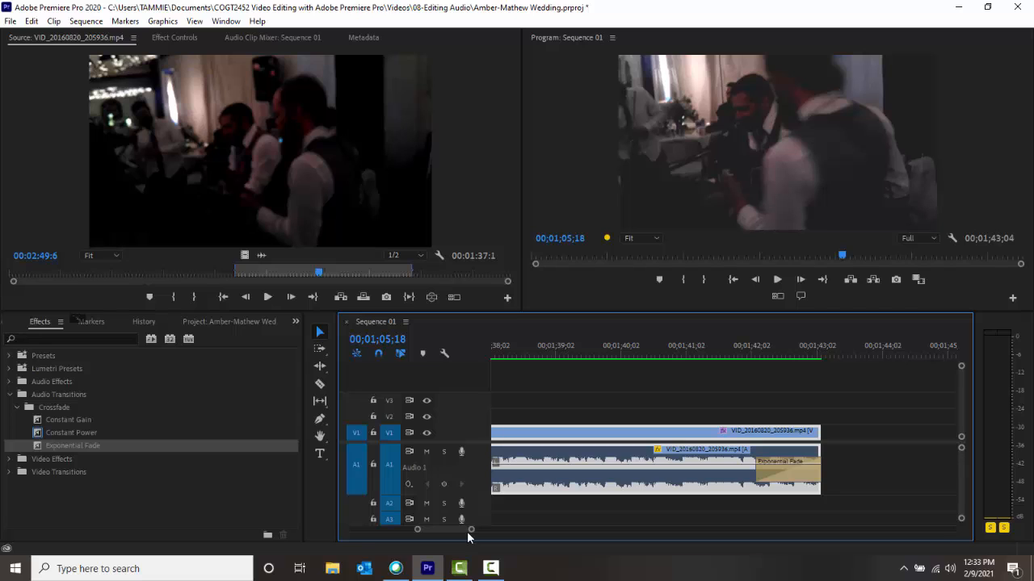
left_click(774, 477)
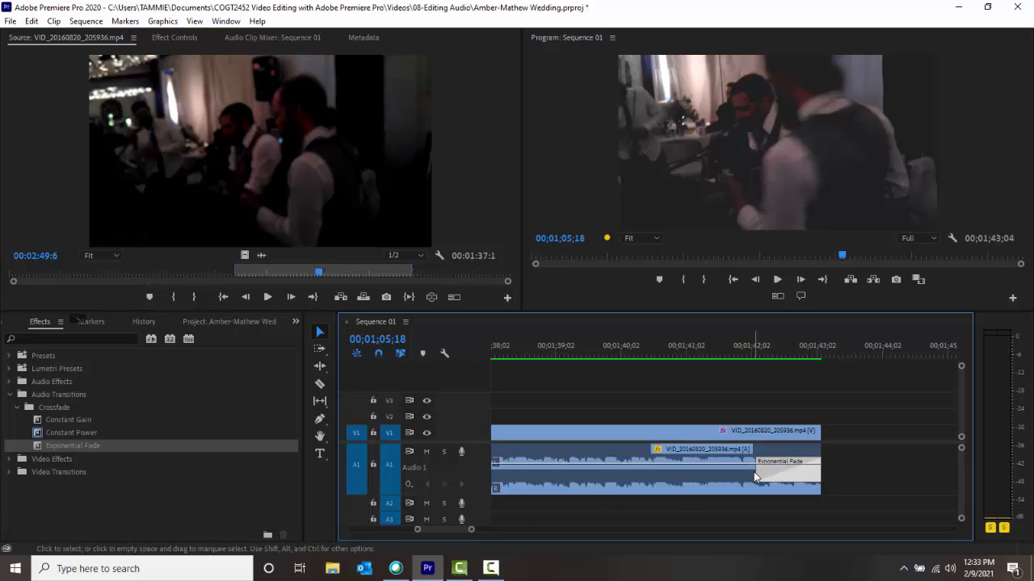
left_click_drag(760, 471, 565, 480)
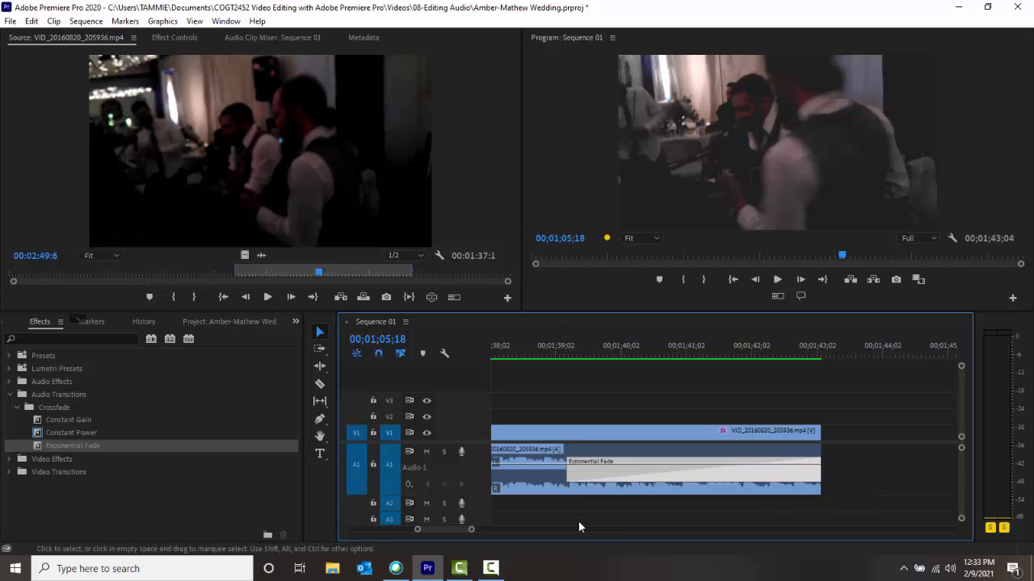
Step: Play the end of the sequence from about 00;01;34;27 to hear the audio fade out
scroll(617, 503, "down", 1)
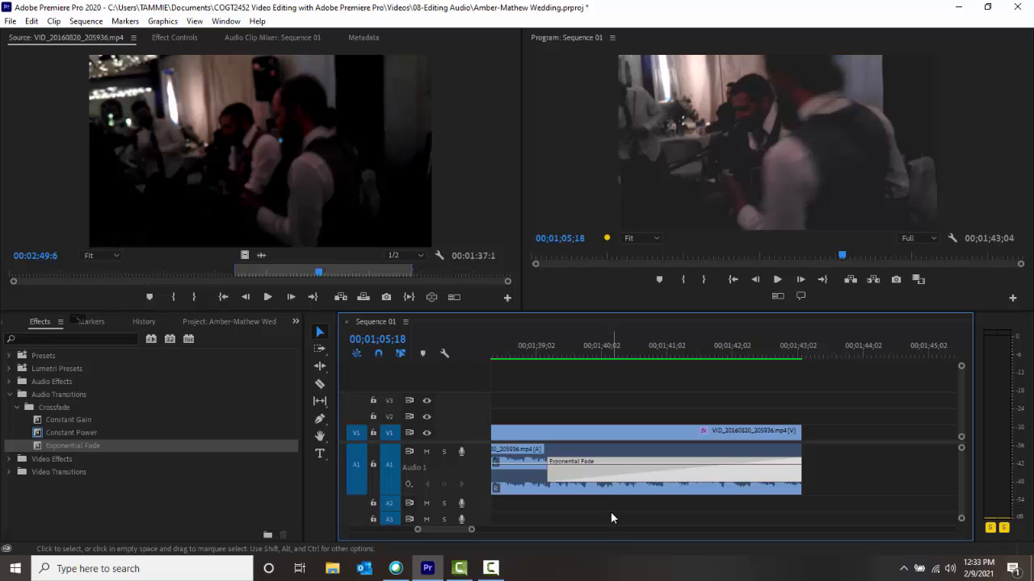
scroll(611, 517, "up", 1)
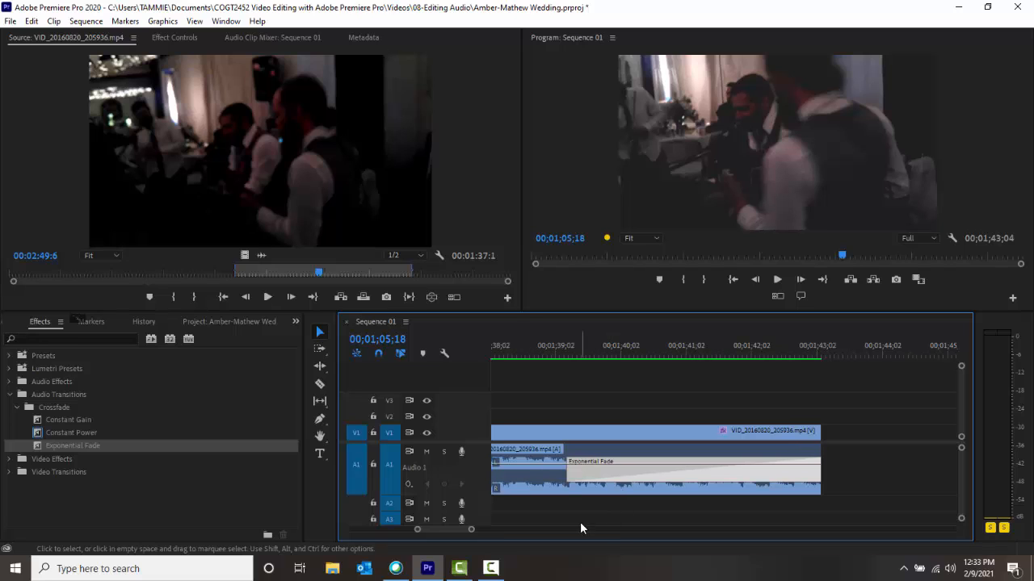
key("backslash")
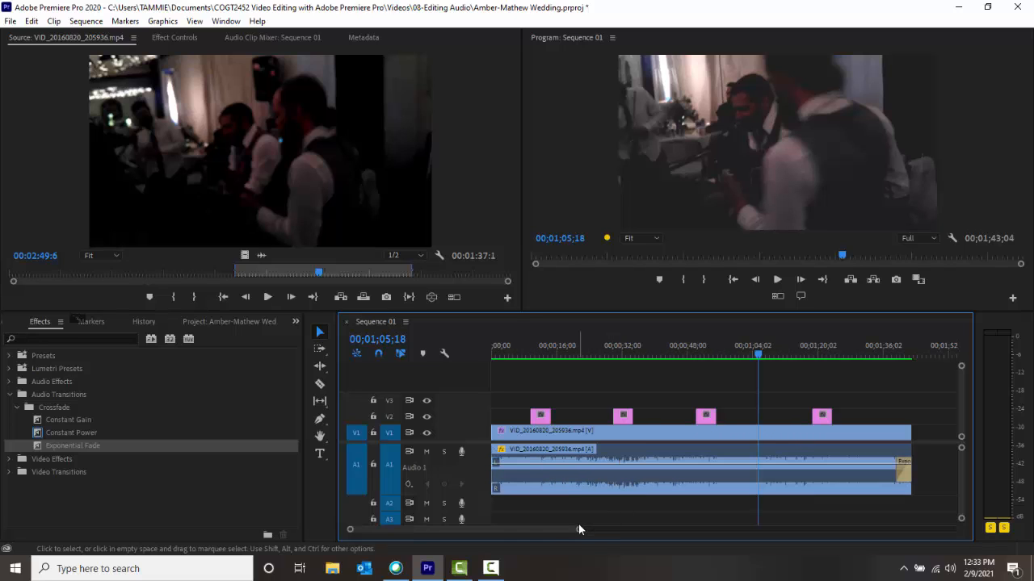
left_click(904, 475)
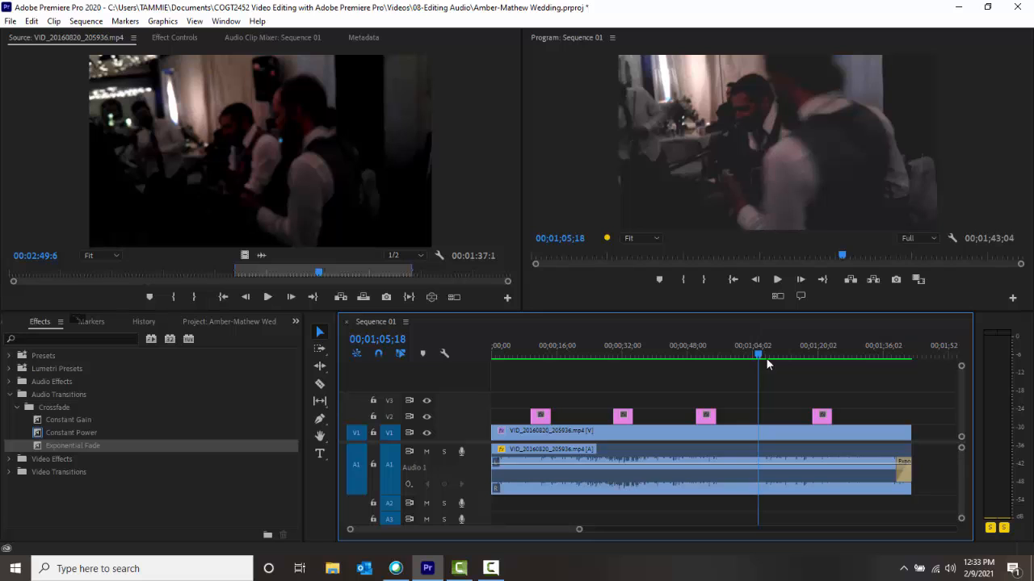
left_click_drag(767, 363, 877, 397)
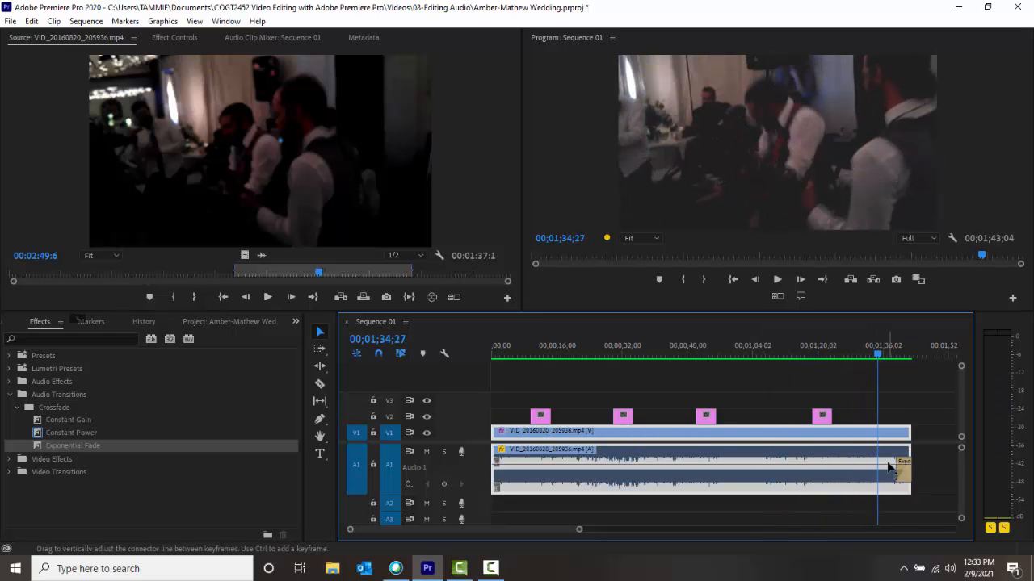
key("space")
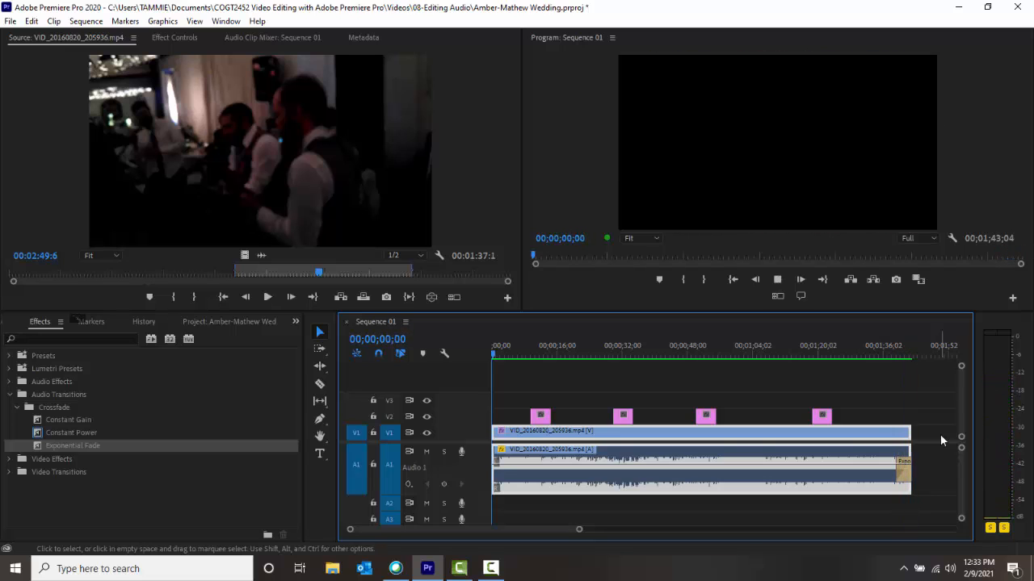
key("space")
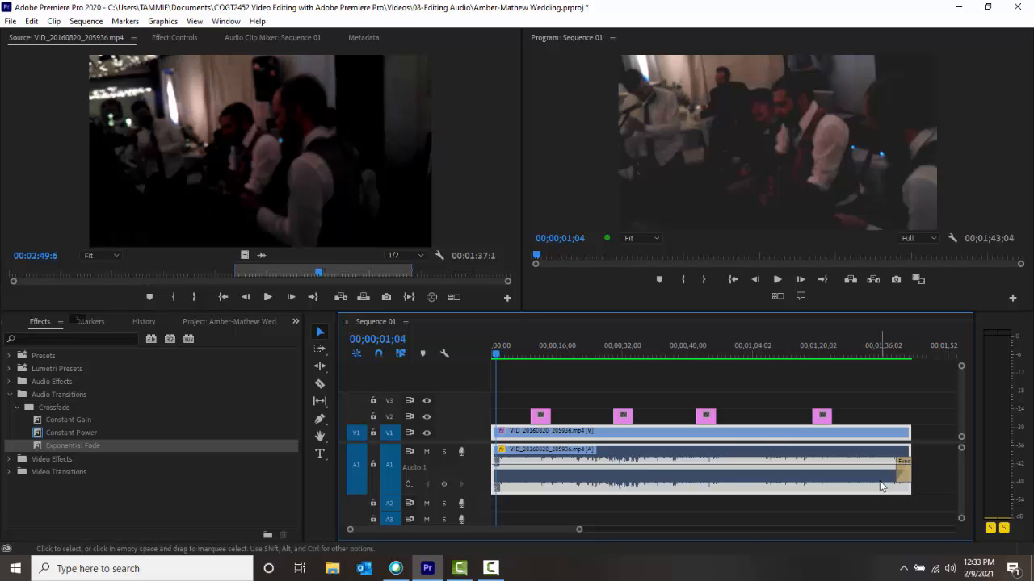
Step: Split the wedding clip's video and audio with the Razor tool at about 00;01;06
mouse_move(880, 482)
left_click(319, 385)
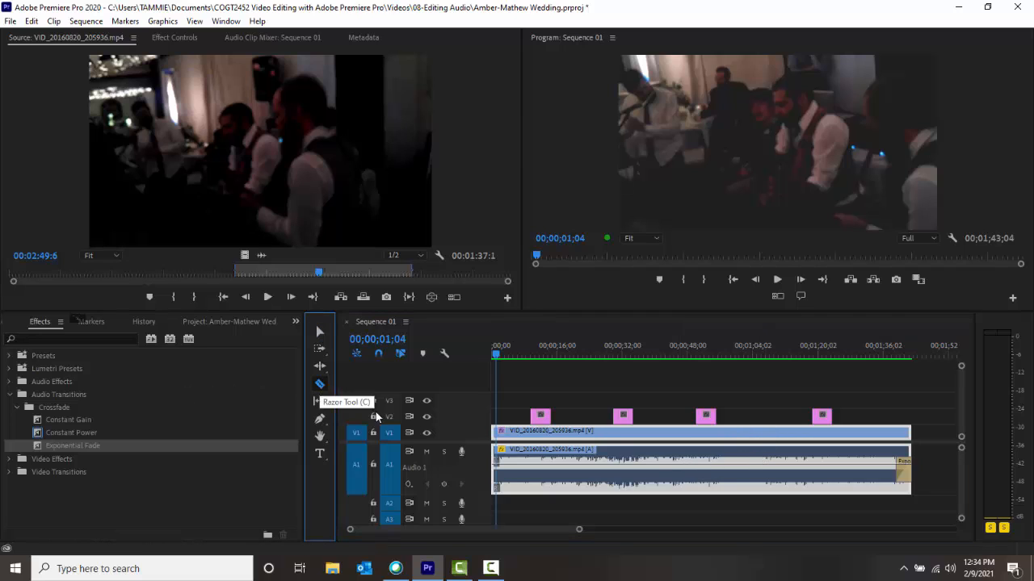
left_click(764, 447)
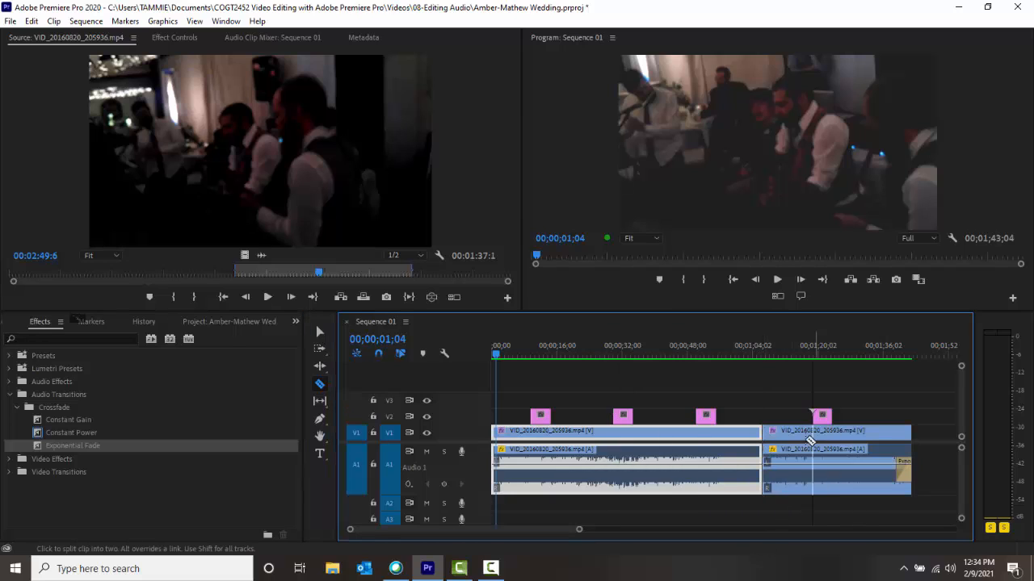
Step: Lower the volume of the first audio segment on A1 to about -36 dB
left_click(320, 331)
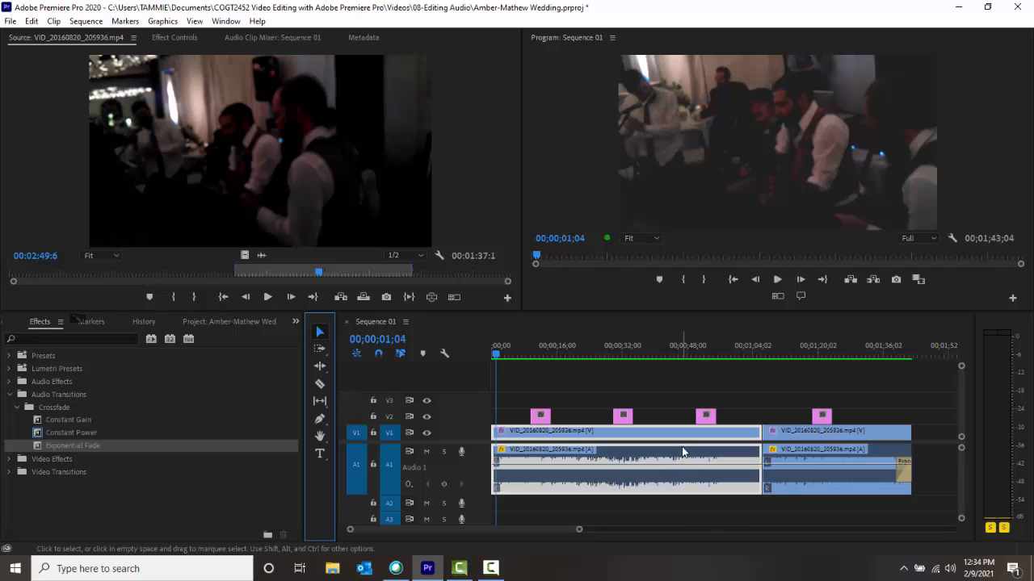
left_click_drag(683, 450, 694, 487)
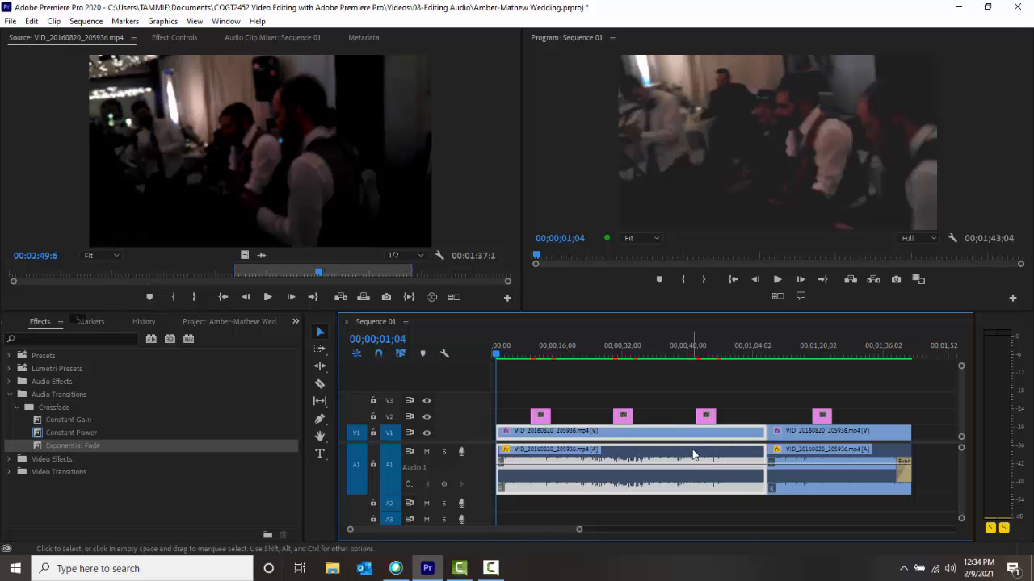
left_click_drag(692, 450, 696, 487)
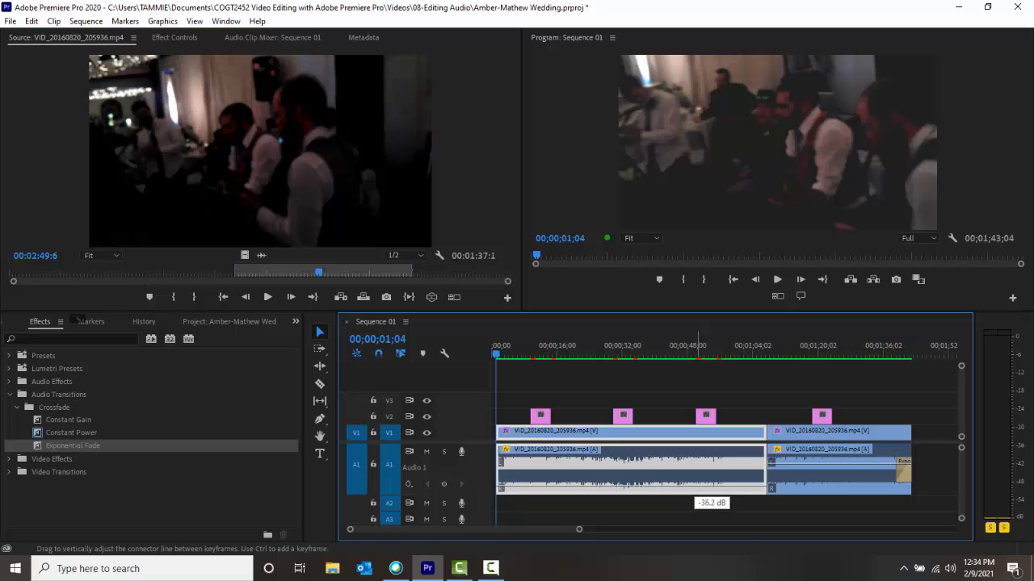
left_click_drag(696, 487, 696, 488)
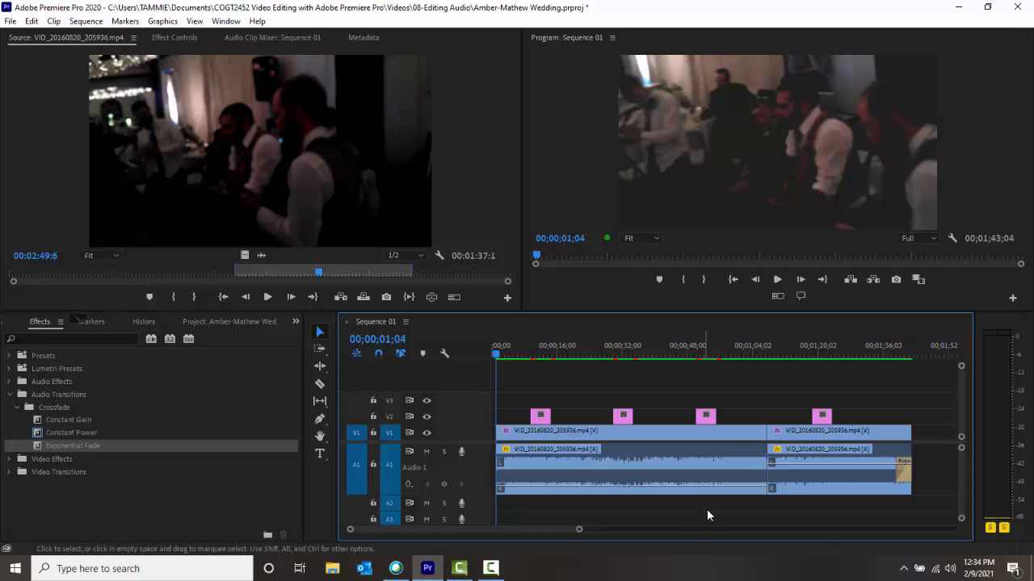
Step: Play across the cut from about 00;01;01;24 to hear the volume change between the two audio segments
key("space")
left_click(729, 355)
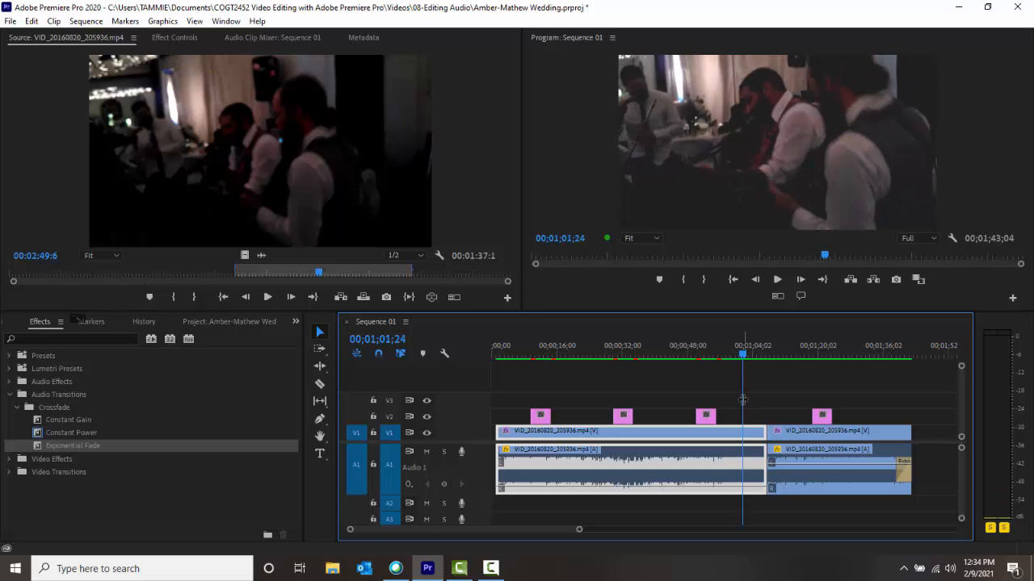
key("space")
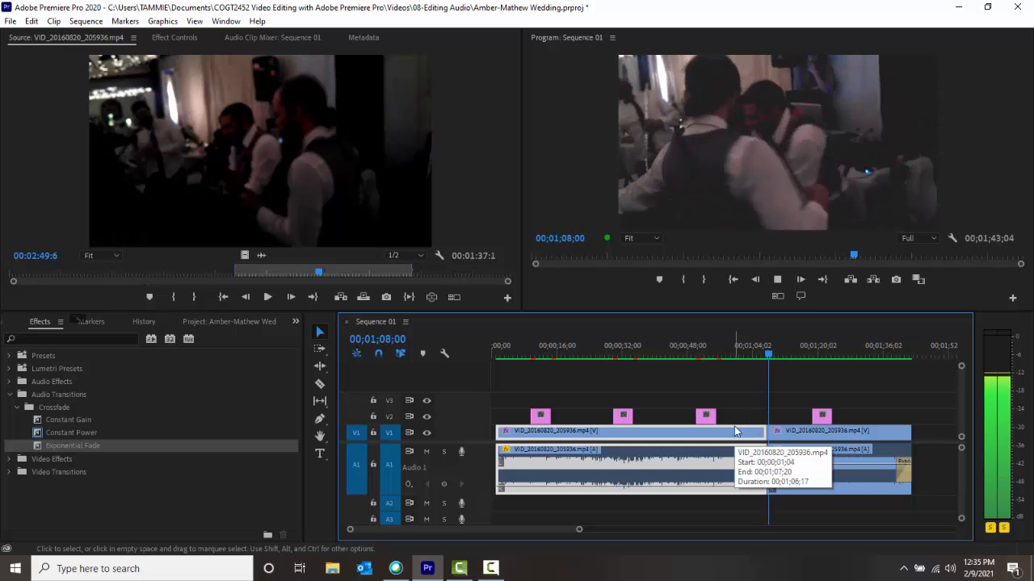
left_click(873, 441)
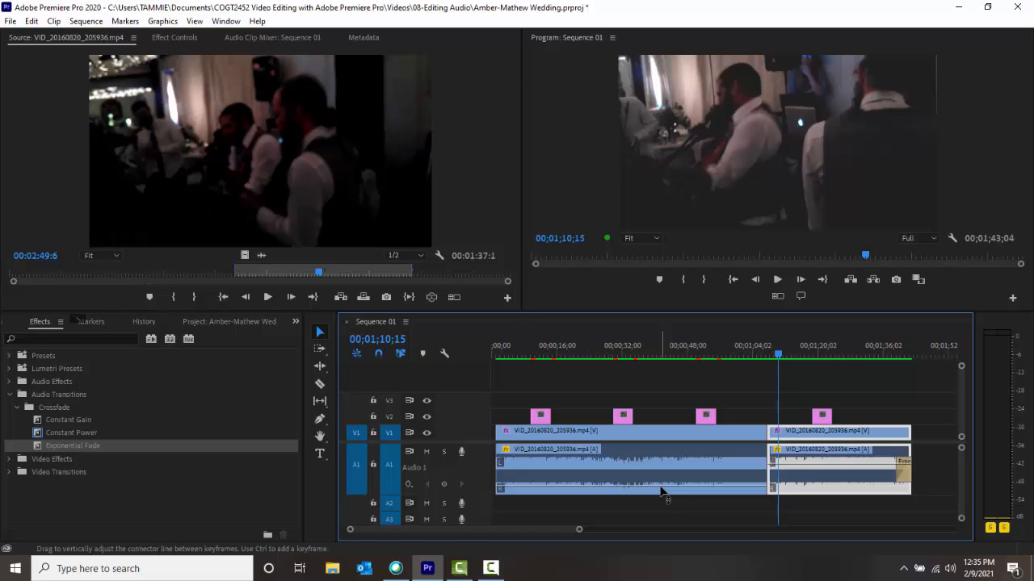
Step: Position the playhead at the cut and add a Constant Power crossfade between the two audio segments on A1
left_click(775, 357)
left_click_drag(775, 357, 768, 358)
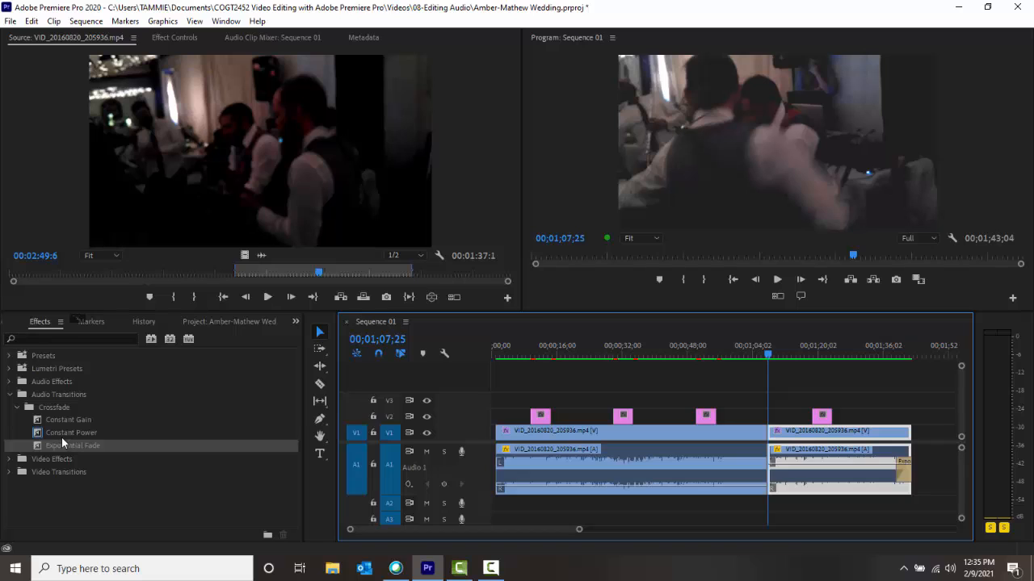
left_click_drag(63, 433, 770, 468)
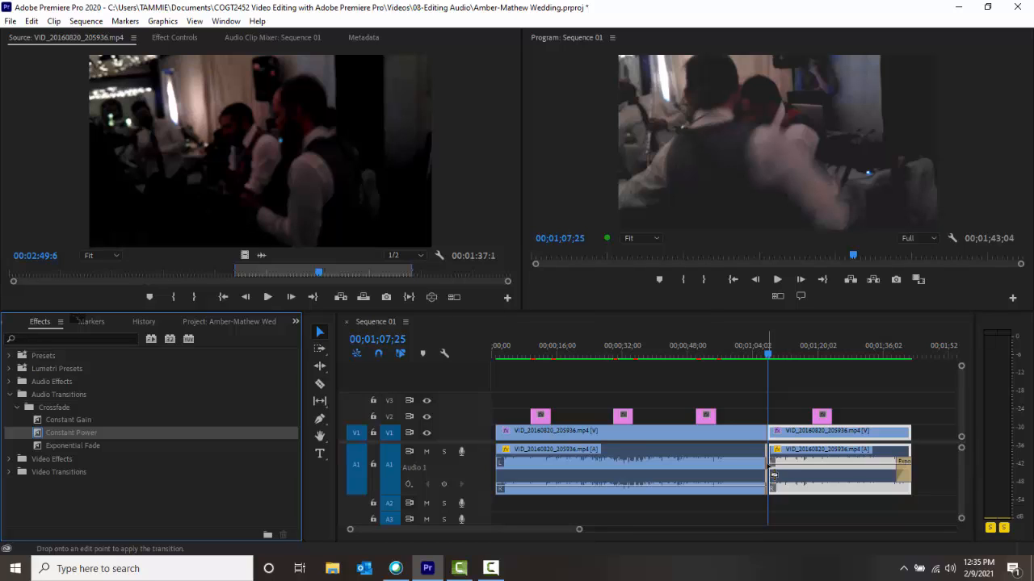
left_click_drag(772, 472, 771, 471)
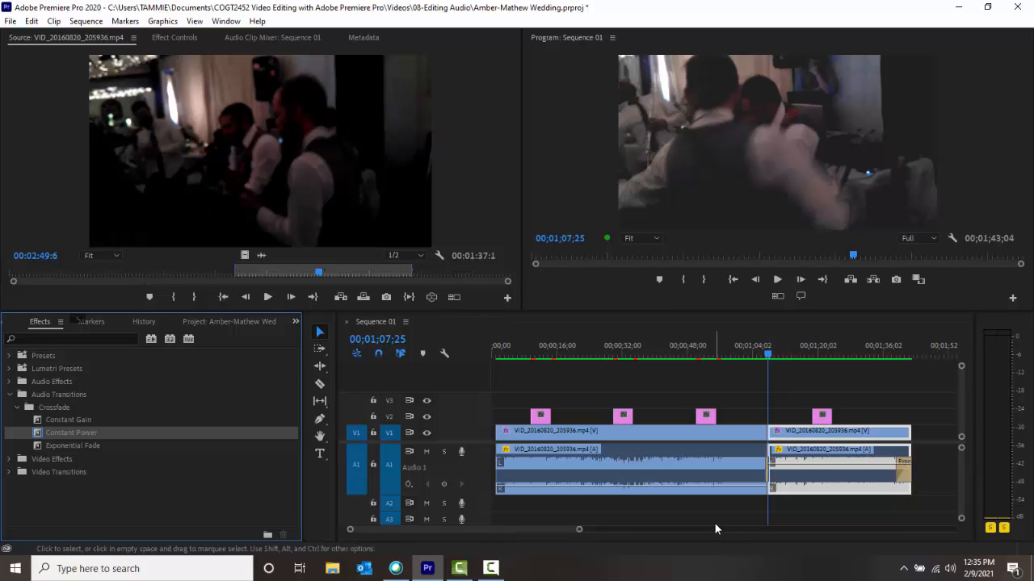
Step: Play from about 00;01;01;05 across the cut to hear the Constant Power crossfade
left_click_drag(764, 354, 743, 373)
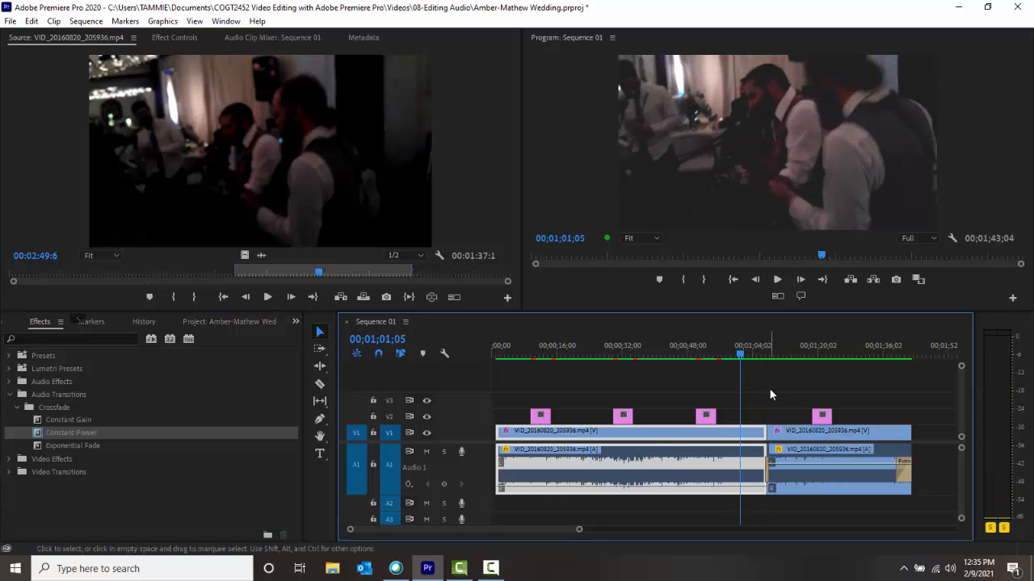
key("space")
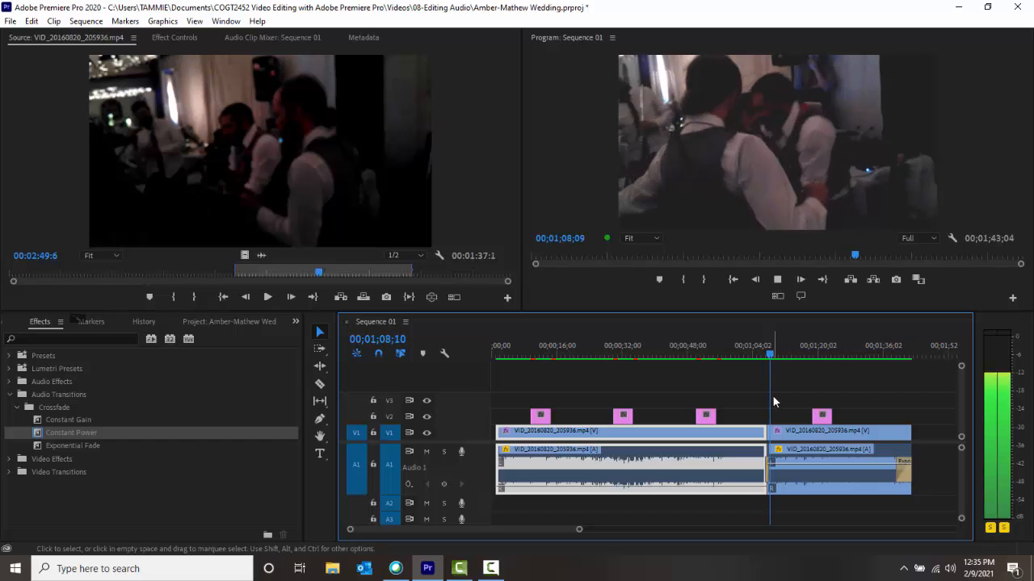
key("space")
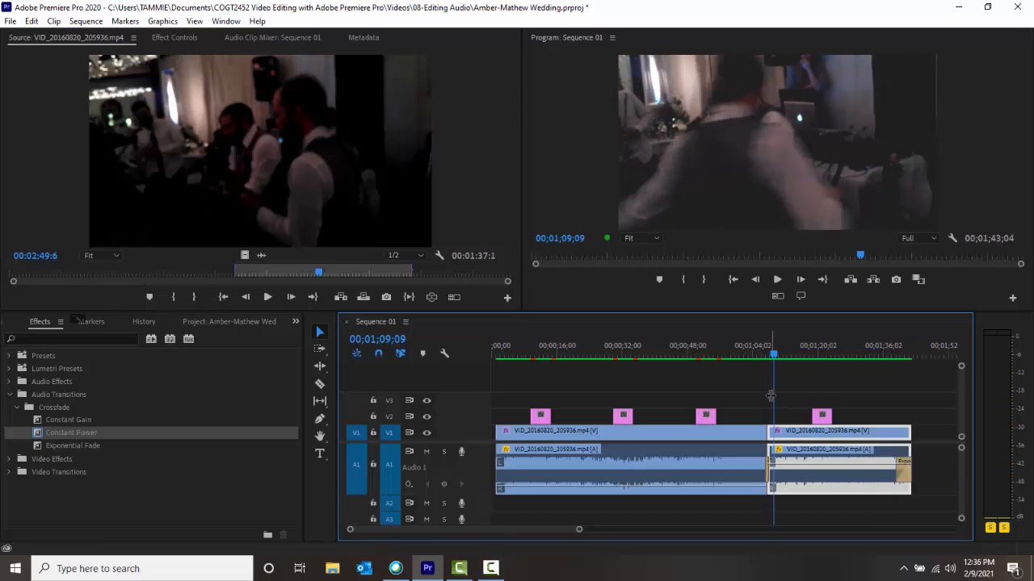